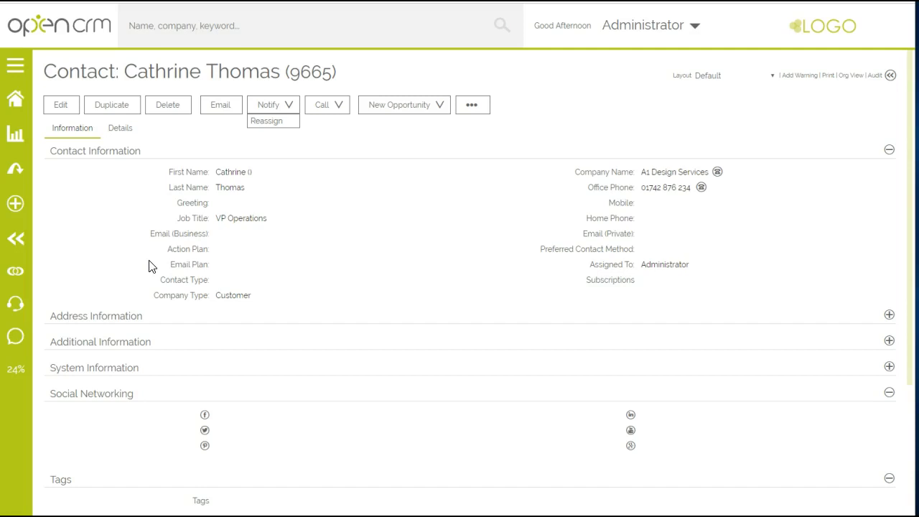
Step: Assign the Brochures action plan to the A1 Design Services contact, save the record and show its pending activities
{"action": "left_click", "coordinate": [61, 106]}
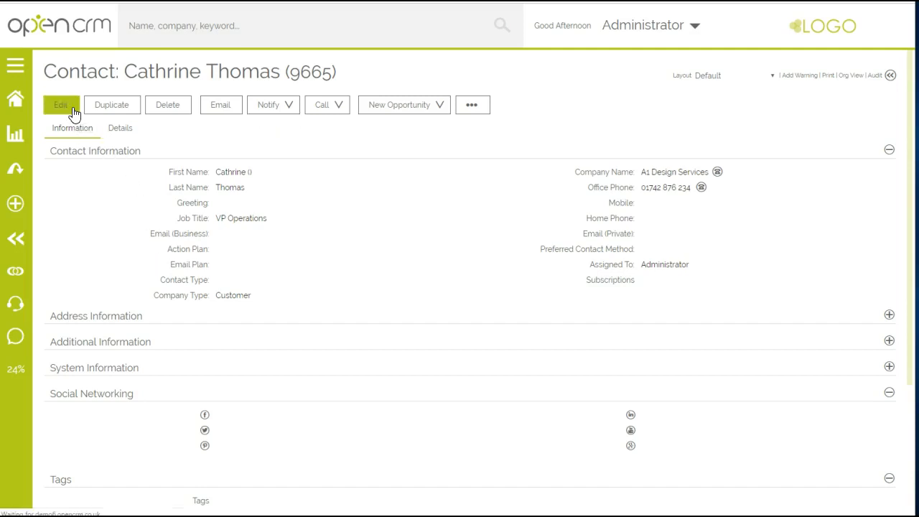
{"action": "left_click", "coordinate": [252, 253]}
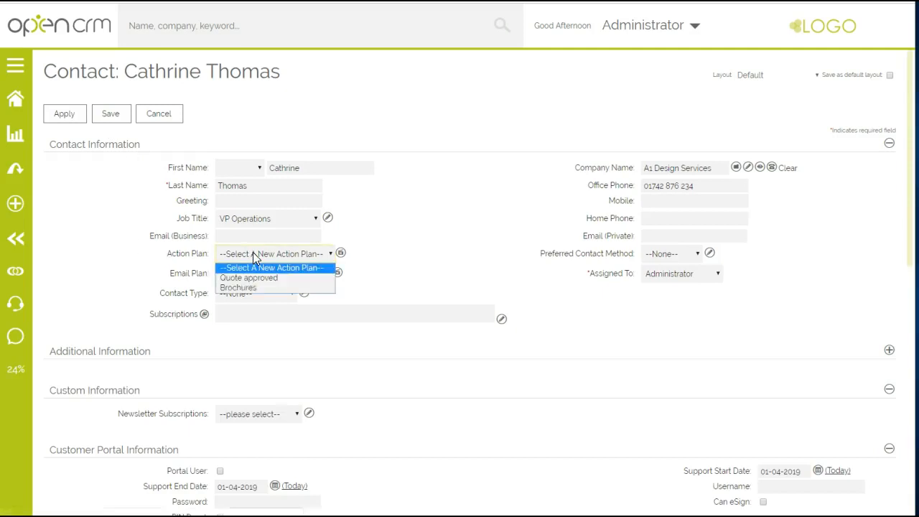
{"action": "left_click", "coordinate": [247, 287]}
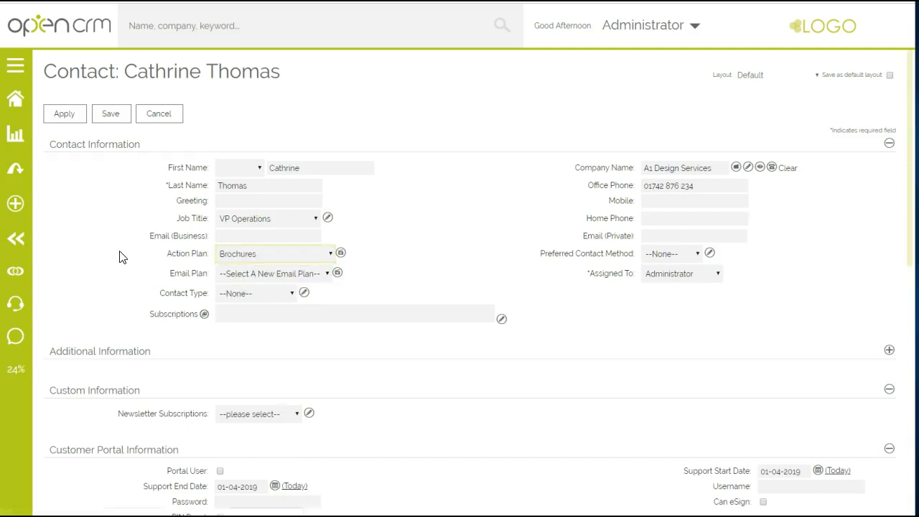
{"action": "left_click", "coordinate": [111, 117]}
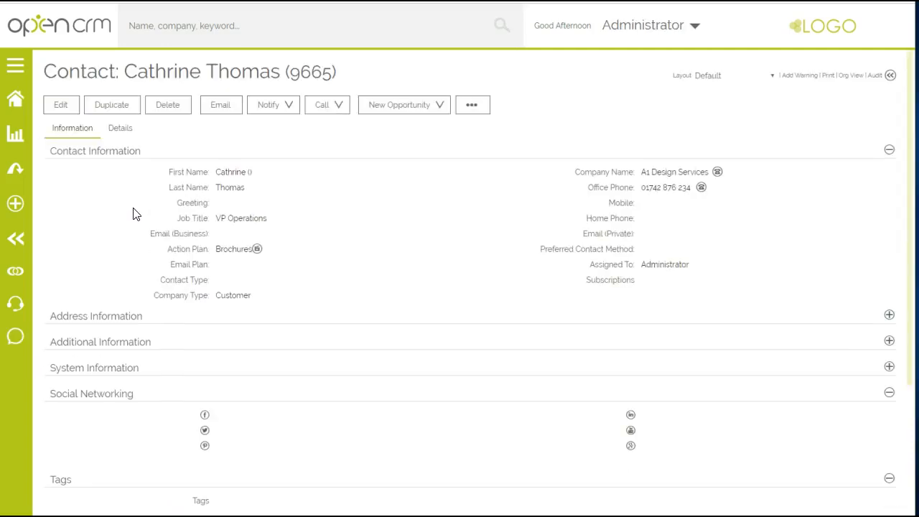
{"action": "scroll", "coordinate": [134, 211], "scroll_direction": "down", "scroll_amount": 5}
{"action": "left_click", "coordinate": [251, 338]}
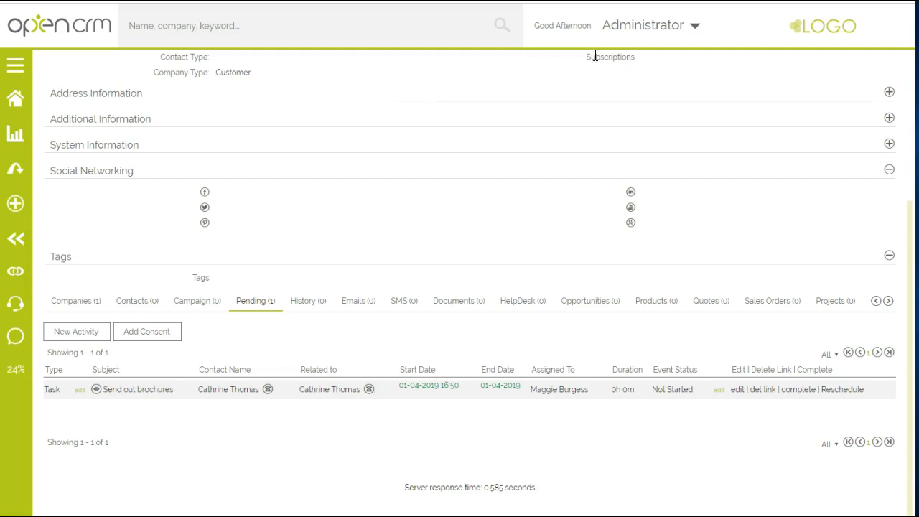
Step: Open the settings for action plans that apply to contacts
{"action": "mouse_move", "coordinate": [641, 34]}
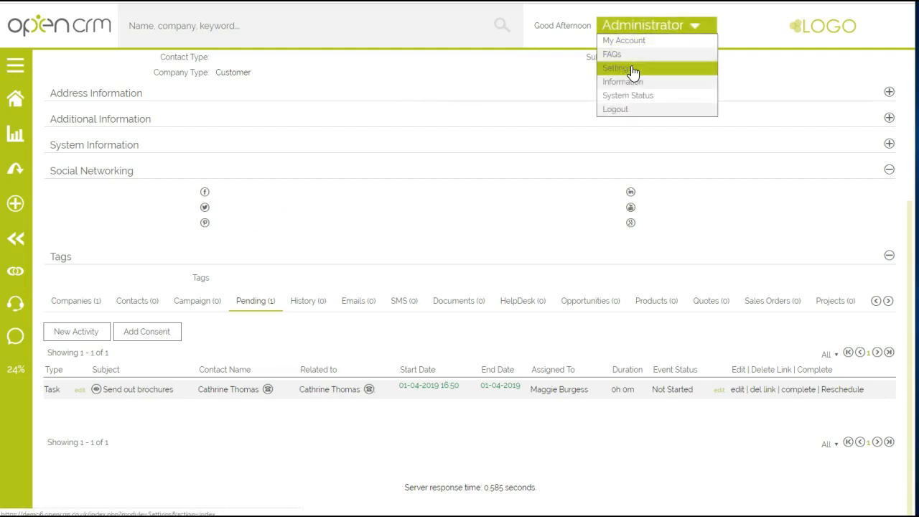
{"action": "left_click", "coordinate": [632, 72]}
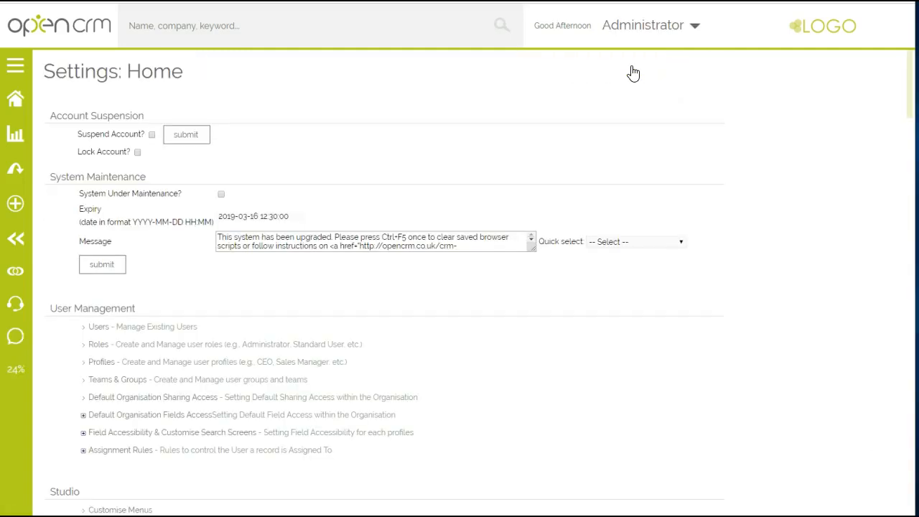
{"action": "scroll", "coordinate": [586, 254], "scroll_direction": "down", "scroll_amount": 6}
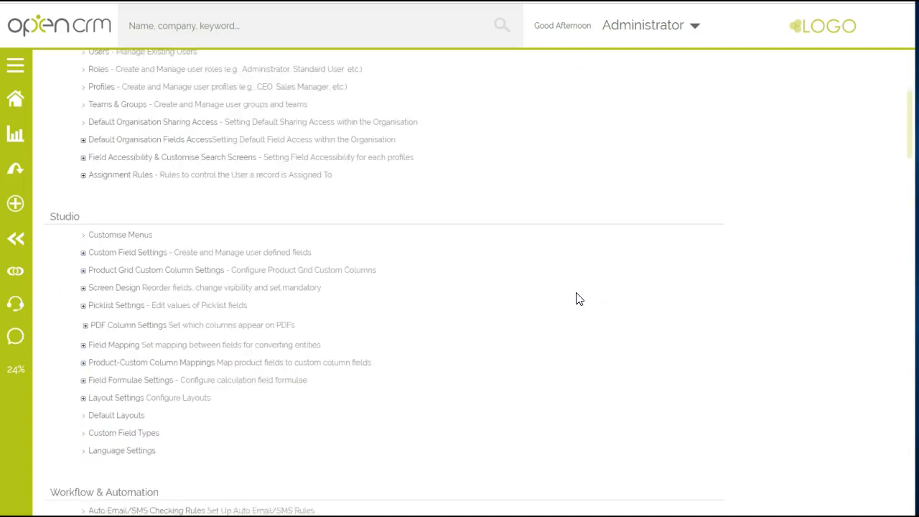
{"action": "left_click", "coordinate": [108, 364]}
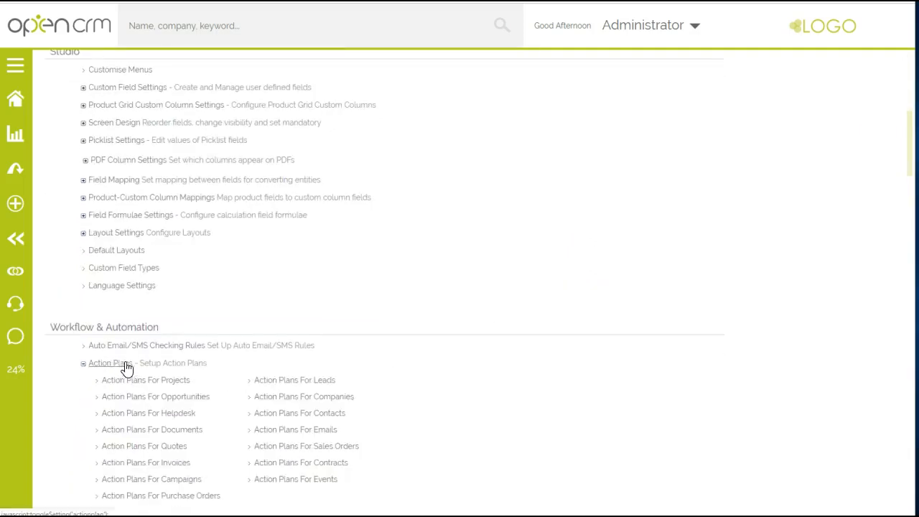
{"action": "left_click", "coordinate": [294, 414]}
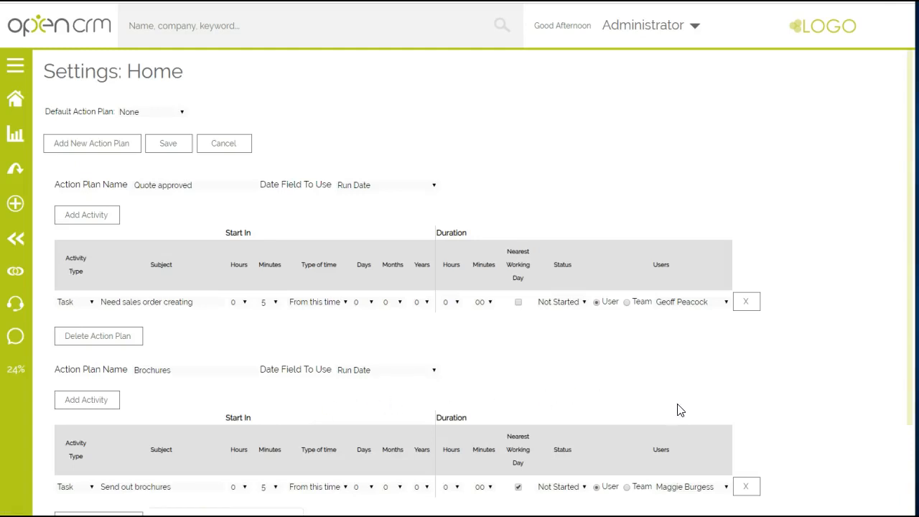
Step: Add a Call activity with the subject "1 week FUP call" to the Brochures action plan
{"action": "scroll", "coordinate": [793, 407], "scroll_direction": "down", "scroll_amount": 3}
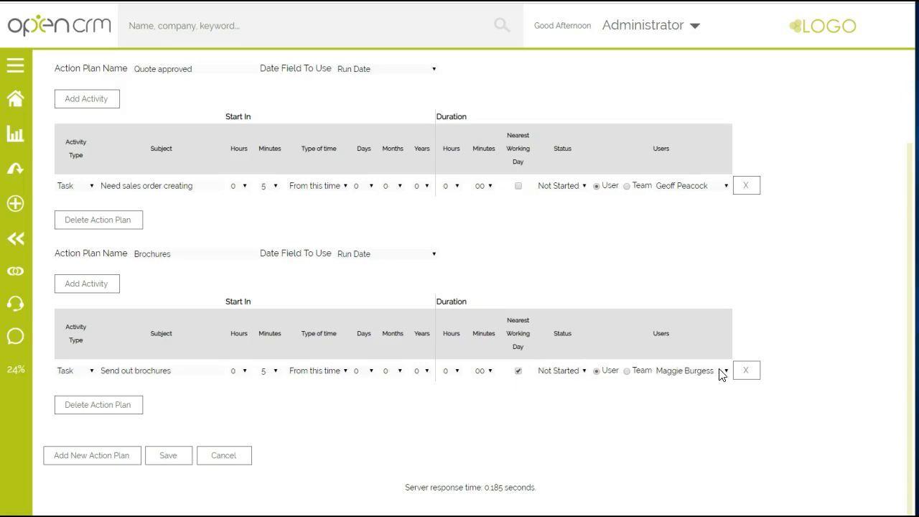
{"action": "left_click", "coordinate": [99, 293]}
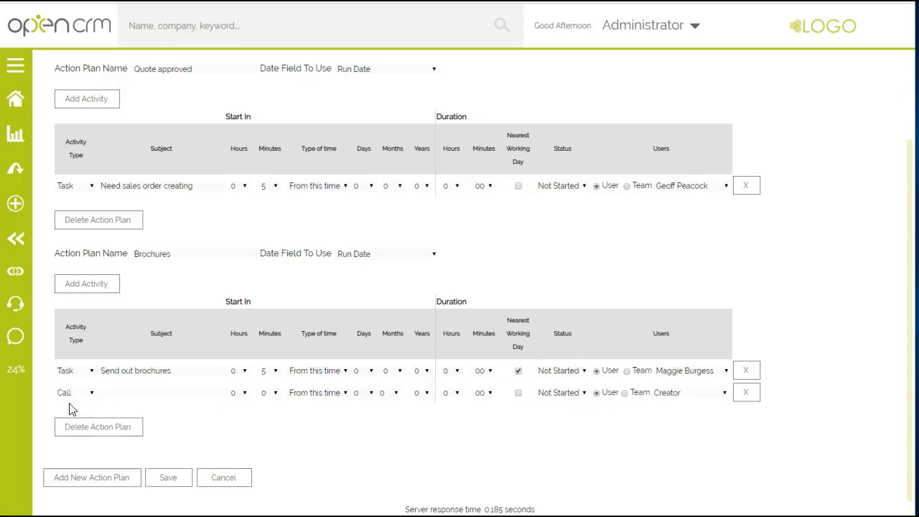
{"action": "left_click", "coordinate": [112, 392]}
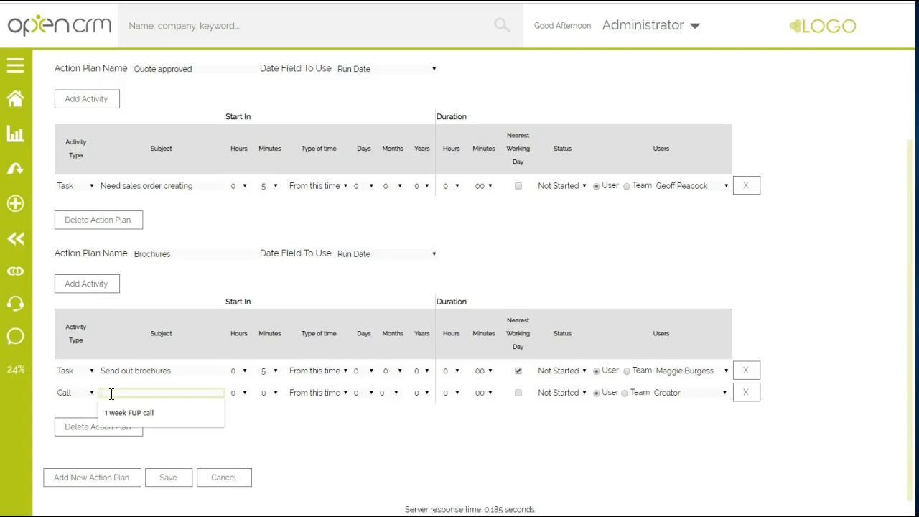
{"action": "left_click", "coordinate": [119, 413]}
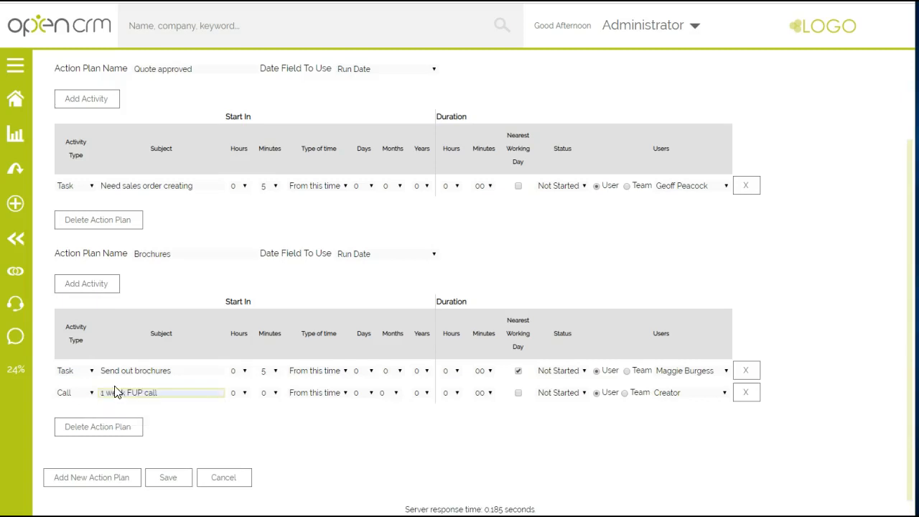
Step: Schedule the follow-up call in 7 days on the nearest working day, assign it to the brochure task's user, and save the action plans
{"action": "left_click", "coordinate": [356, 394]}
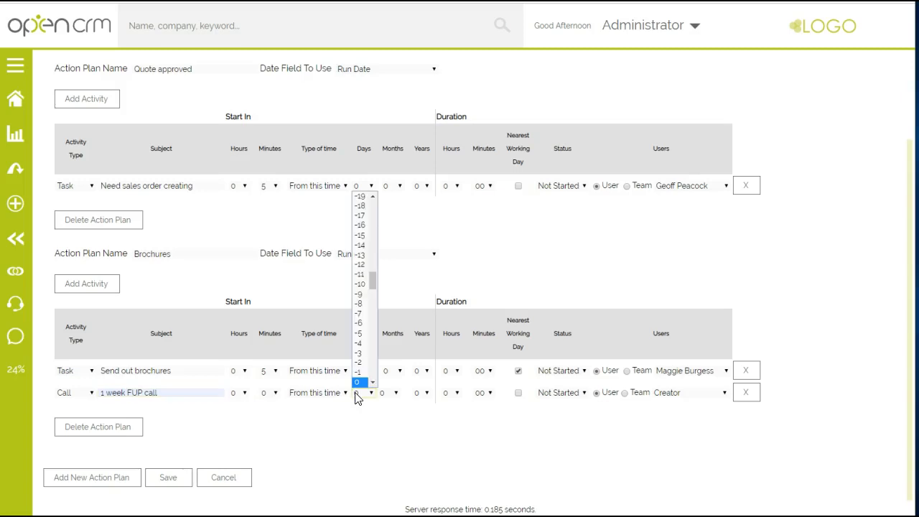
{"action": "scroll", "coordinate": [372, 380], "scroll_direction": "down", "scroll_amount": 5}
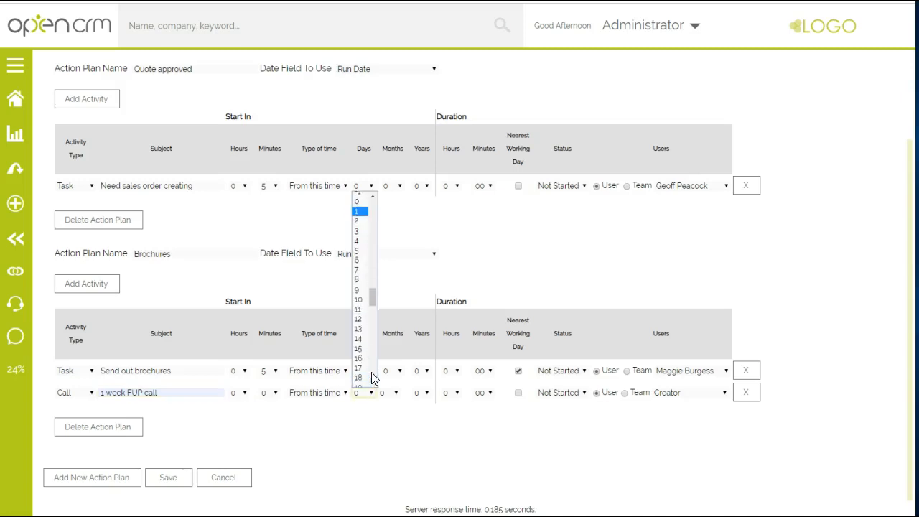
{"action": "left_click", "coordinate": [357, 271]}
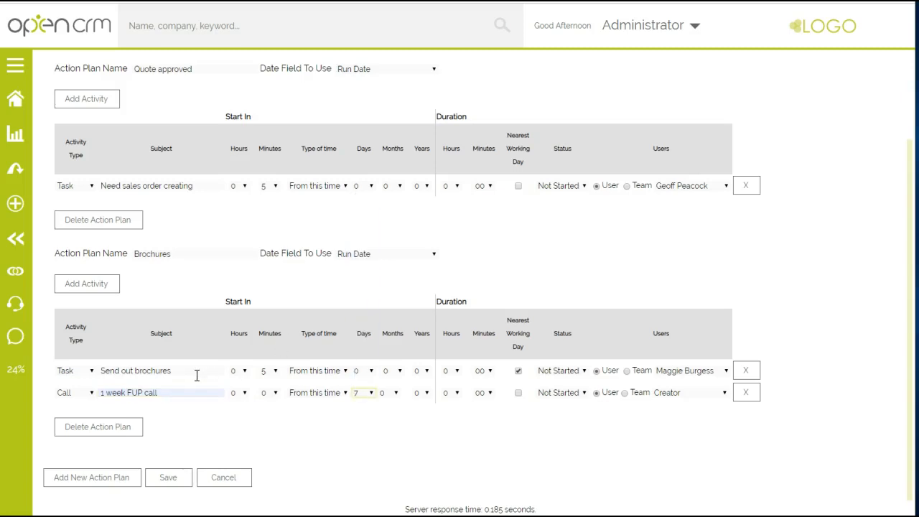
{"action": "left_click", "coordinate": [518, 394]}
{"action": "left_click", "coordinate": [675, 399]}
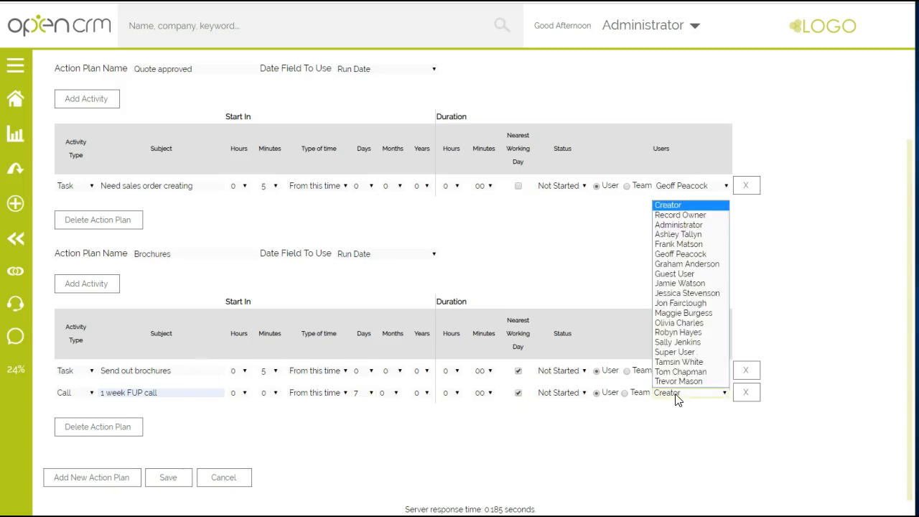
{"action": "left_click", "coordinate": [686, 314]}
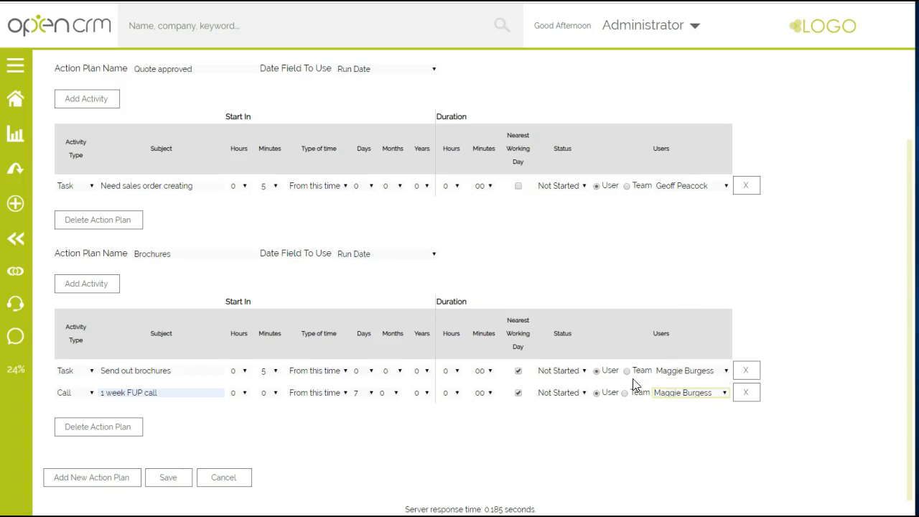
{"action": "left_click", "coordinate": [170, 481]}
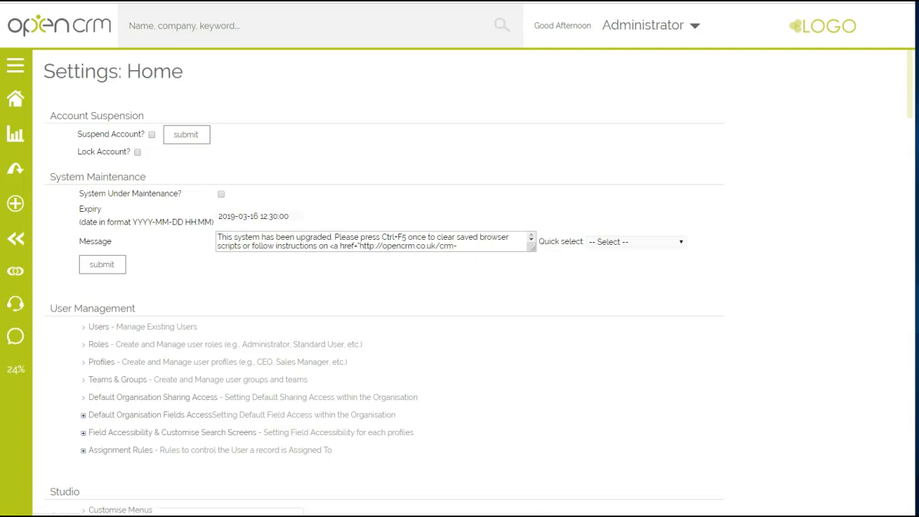
Step: Open the NewMedia VP Operations contact from the contacts list and review its details and related records
{"action": "left_click", "coordinate": [18, 174]}
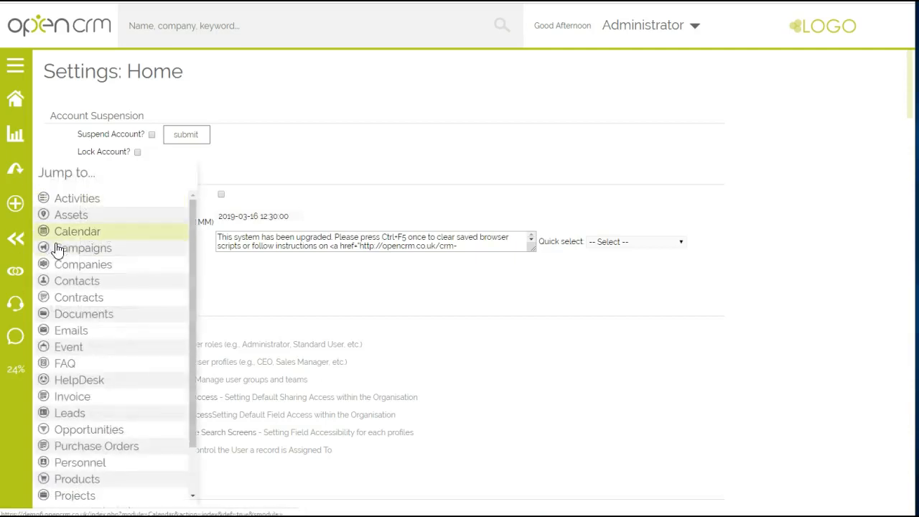
{"action": "left_click", "coordinate": [63, 281]}
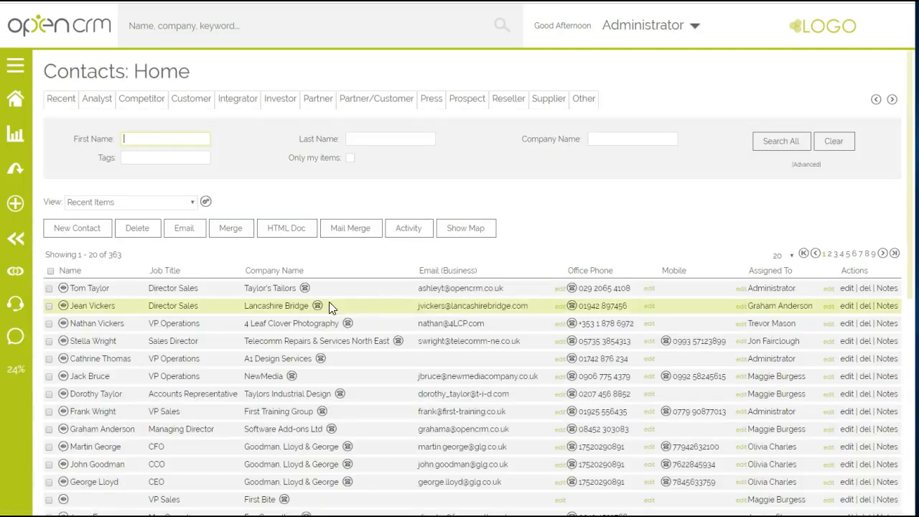
{"action": "left_click", "coordinate": [93, 376]}
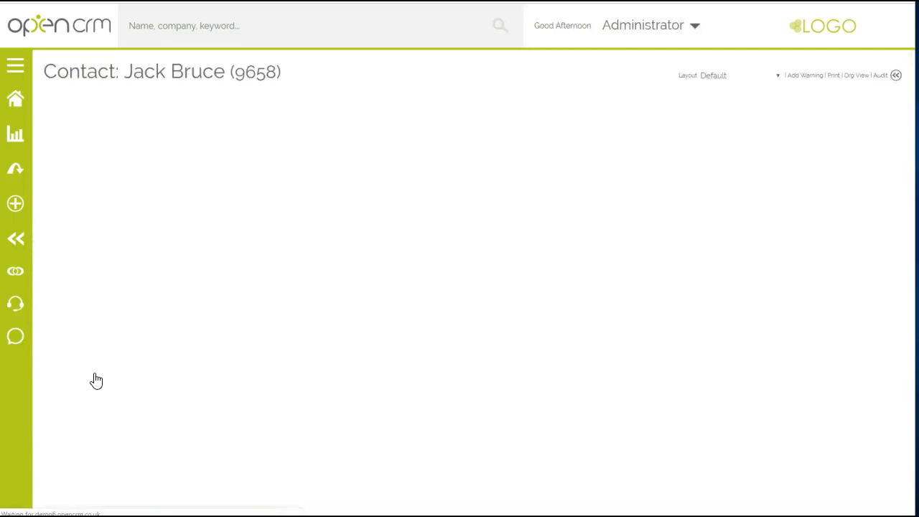
{"action": "scroll", "coordinate": [242, 363], "scroll_direction": "down", "scroll_amount": 3}
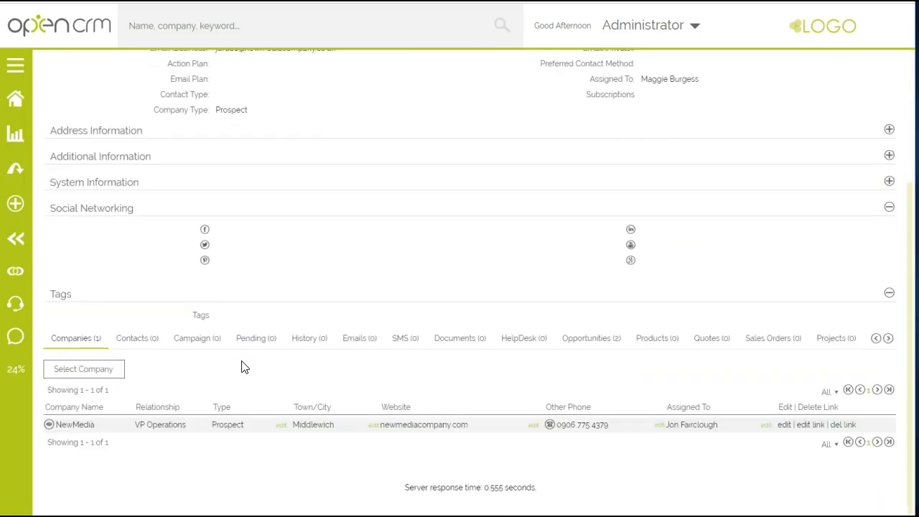
{"action": "scroll", "coordinate": [230, 342], "scroll_direction": "up", "scroll_amount": 3}
{"action": "scroll", "coordinate": [313, 406], "scroll_direction": "down", "scroll_amount": 2}
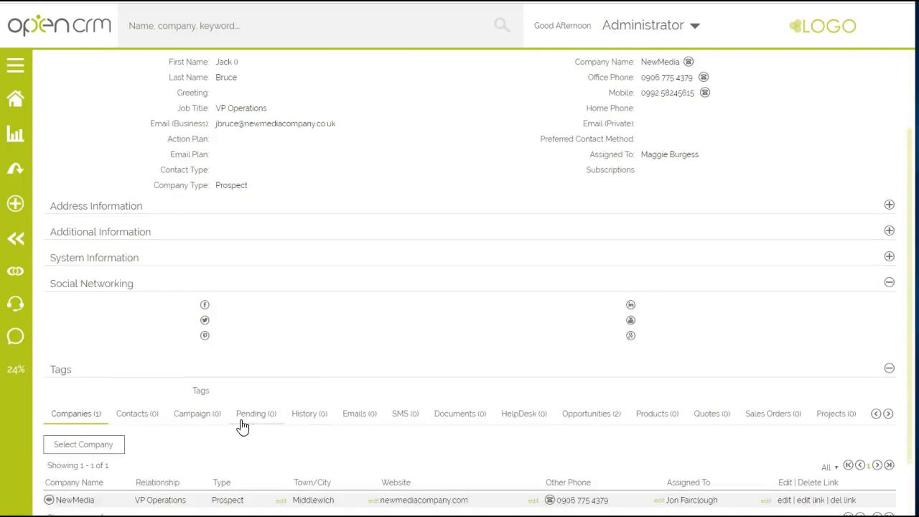
{"action": "scroll", "coordinate": [298, 305], "scroll_direction": "up", "scroll_amount": 2}
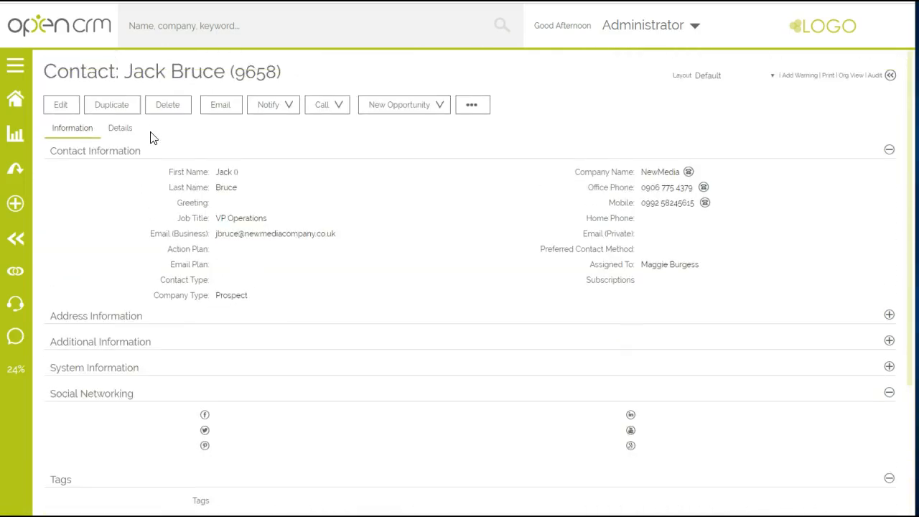
Step: Assign the Brochures action plan to the NewMedia contact, save the record and show its pending activities
{"action": "left_click", "coordinate": [64, 108]}
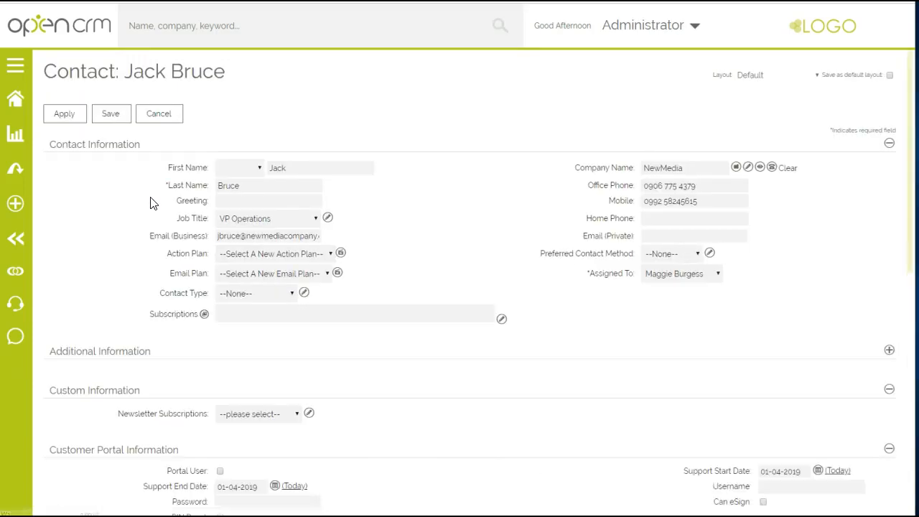
{"action": "left_click", "coordinate": [241, 253]}
{"action": "left_click", "coordinate": [241, 288]}
{"action": "left_click", "coordinate": [111, 115]}
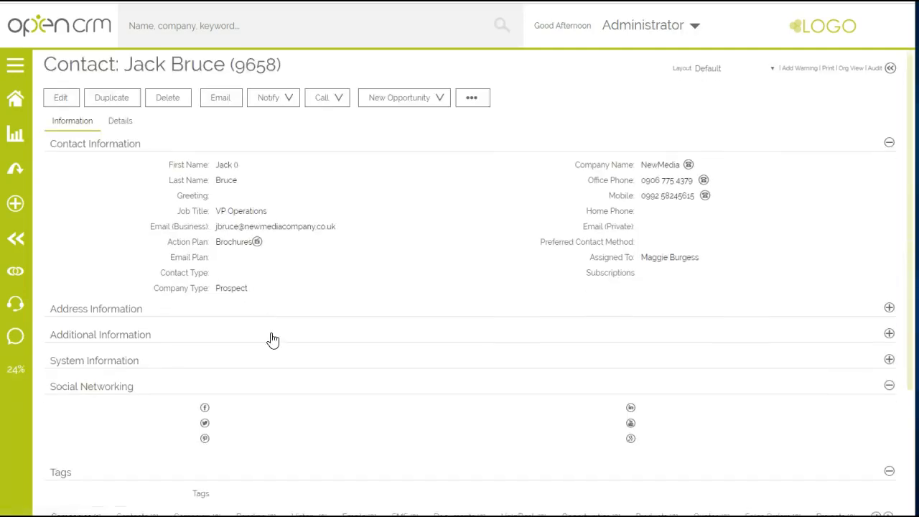
{"action": "scroll", "coordinate": [265, 344], "scroll_direction": "down", "scroll_amount": 3}
{"action": "left_click", "coordinate": [257, 358]}
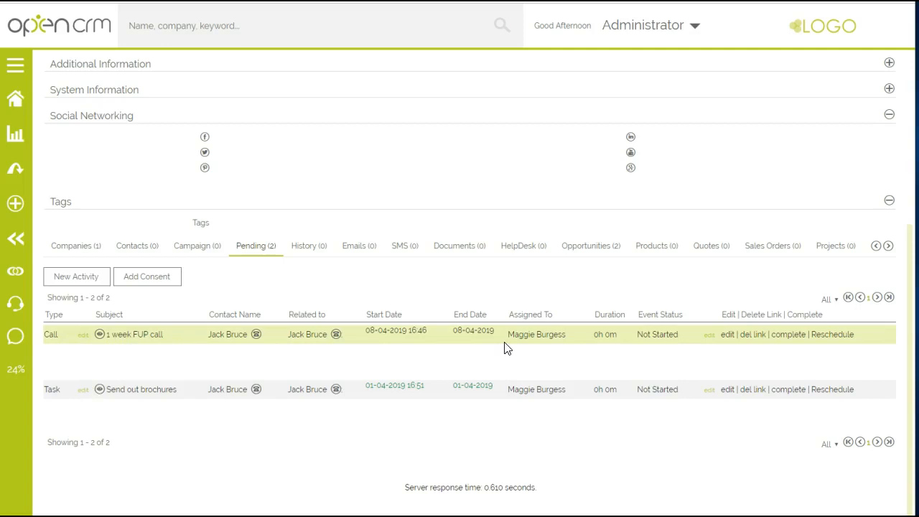
Step: Open the list of conditional action plans from the workflow and automation settings
{"action": "mouse_move", "coordinate": [666, 35]}
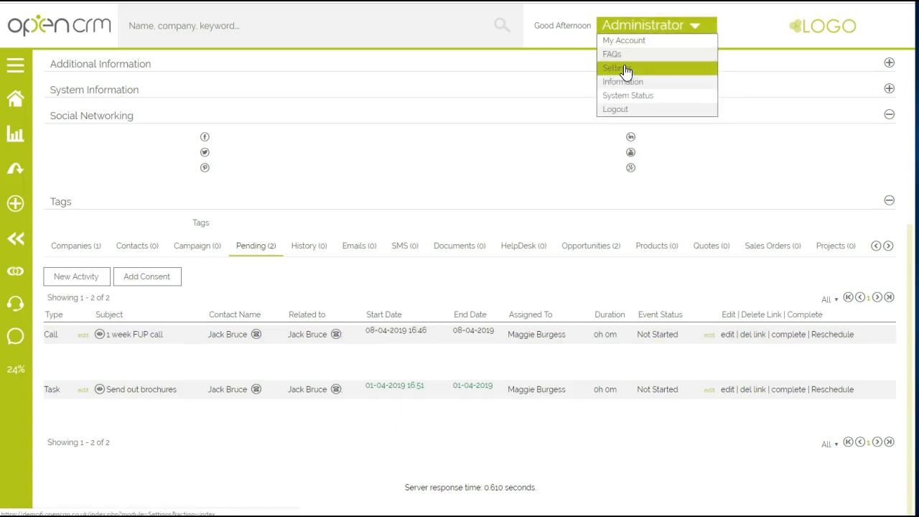
{"action": "left_click", "coordinate": [625, 68]}
{"action": "scroll", "coordinate": [622, 171], "scroll_direction": "down", "scroll_amount": 2}
{"action": "scroll", "coordinate": [621, 171], "scroll_direction": "down", "scroll_amount": 5}
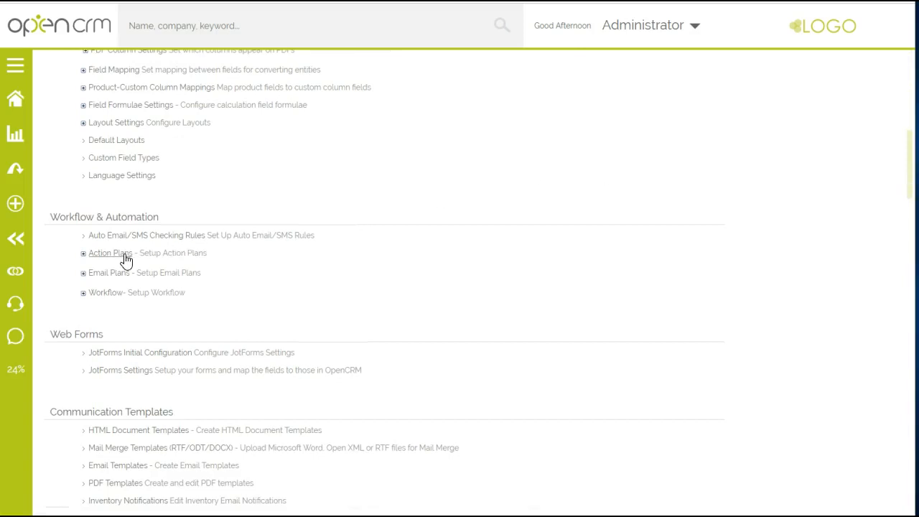
{"action": "left_click", "coordinate": [110, 253]}
{"action": "left_click", "coordinate": [133, 420]}
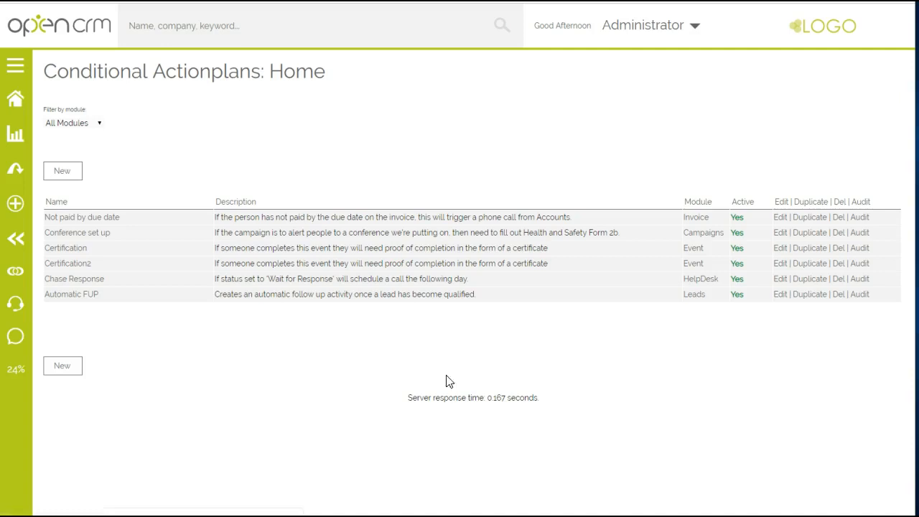
Step: Start a new conditional action plan for the Contacts module
{"action": "left_click", "coordinate": [67, 173]}
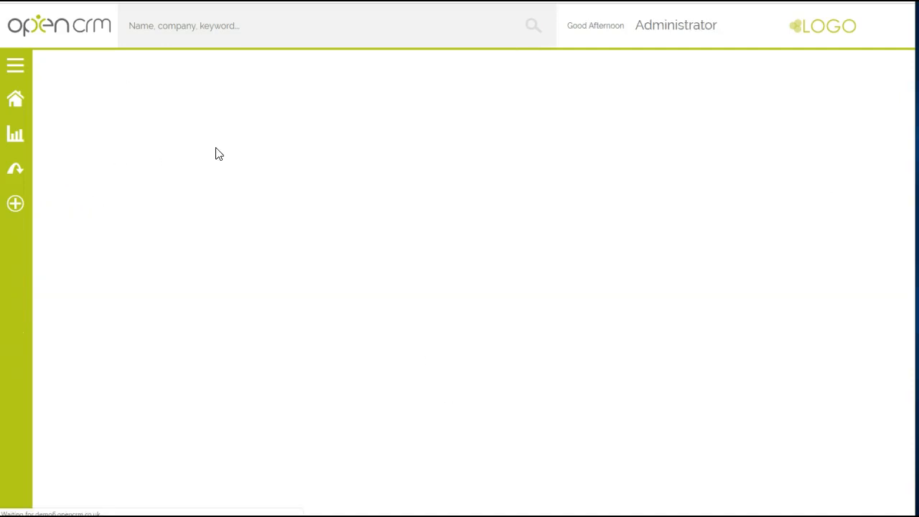
{"action": "left_click", "coordinate": [252, 110]}
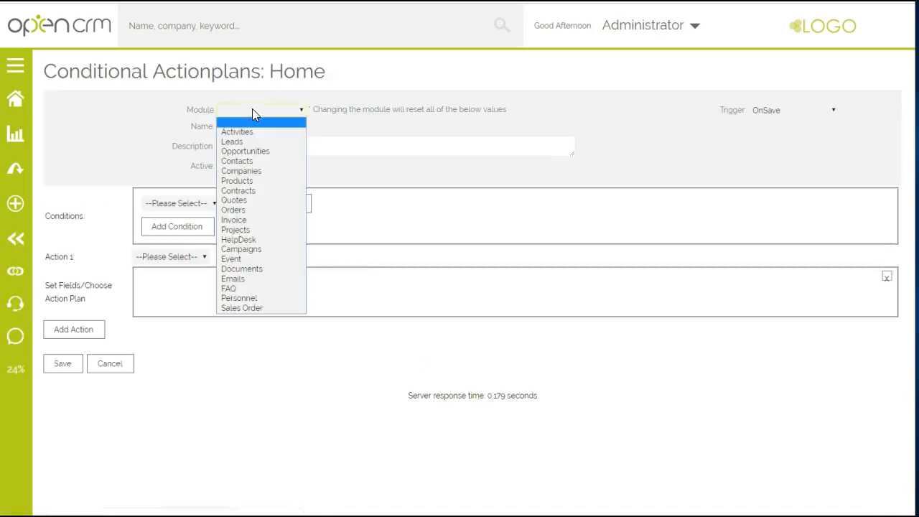
{"action": "left_click", "coordinate": [251, 162]}
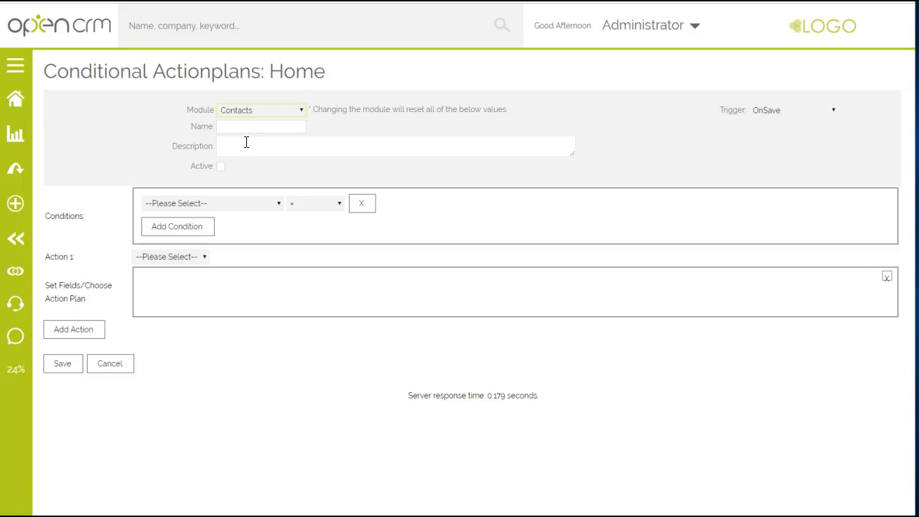
Step: Set up the plan as active with the name Send Brochure and the condition Contact Type = Customer
{"action": "left_click", "coordinate": [243, 127]}
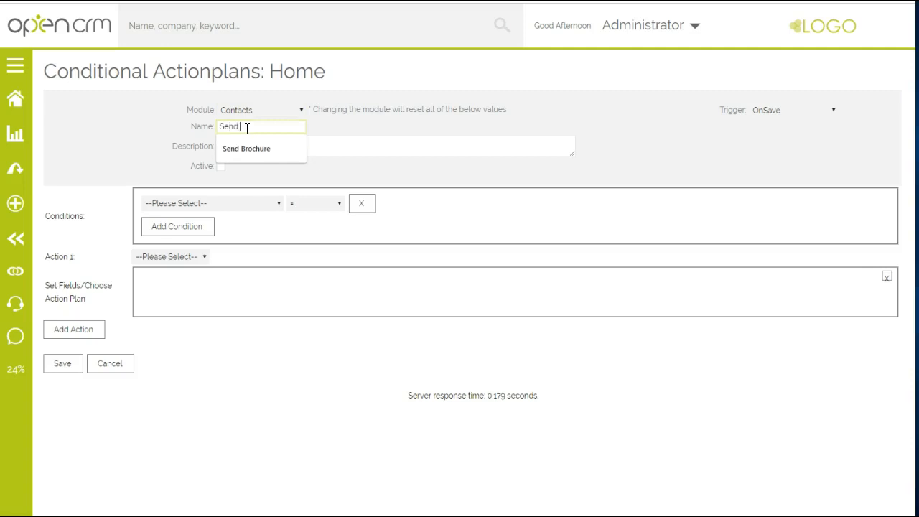
{"action": "type", "text": "Send Brochure"}
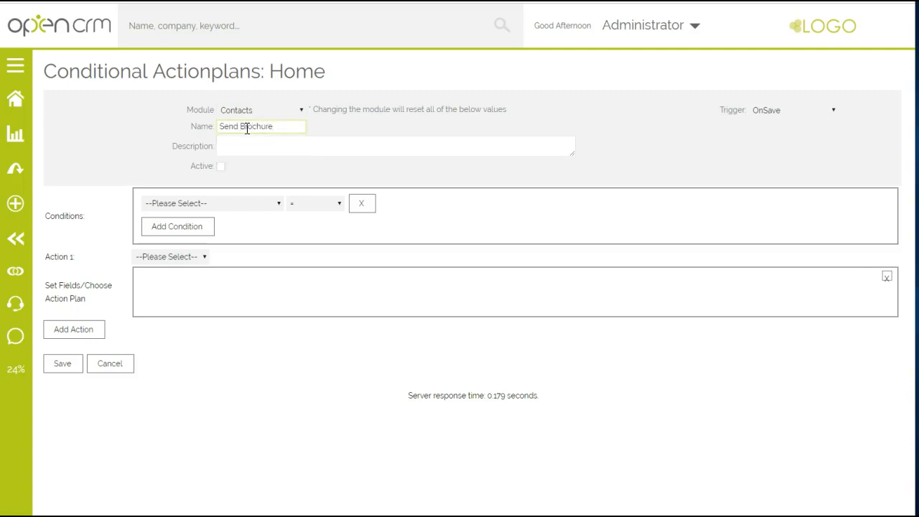
{"action": "left_click", "coordinate": [206, 204]}
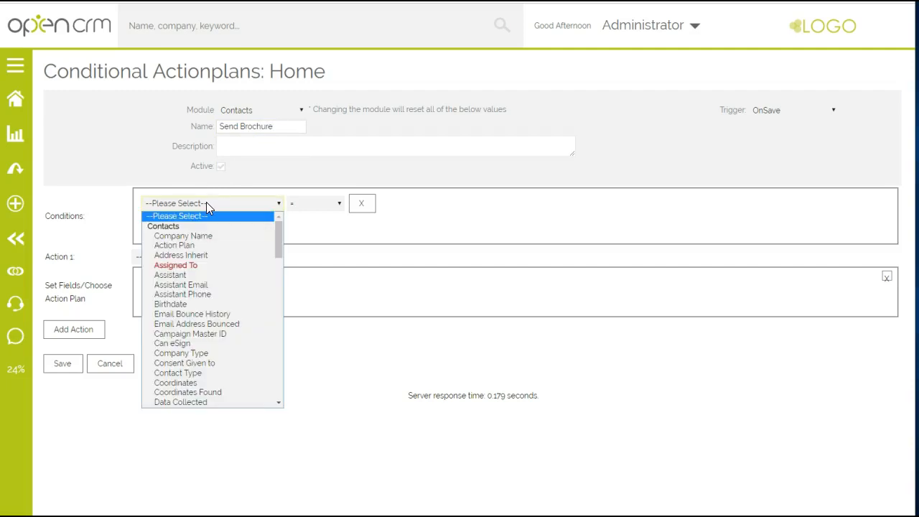
{"action": "left_click", "coordinate": [192, 374]}
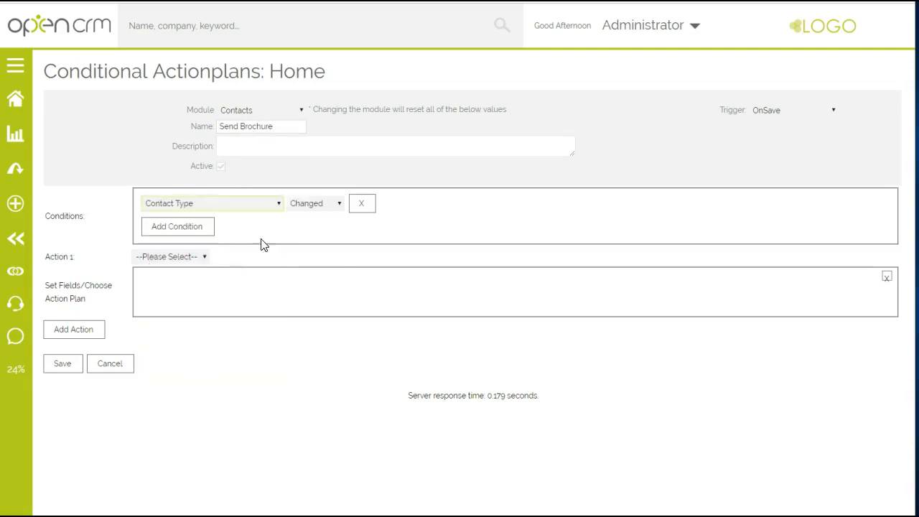
{"action": "left_click", "coordinate": [304, 205]}
{"action": "left_click", "coordinate": [306, 219]}
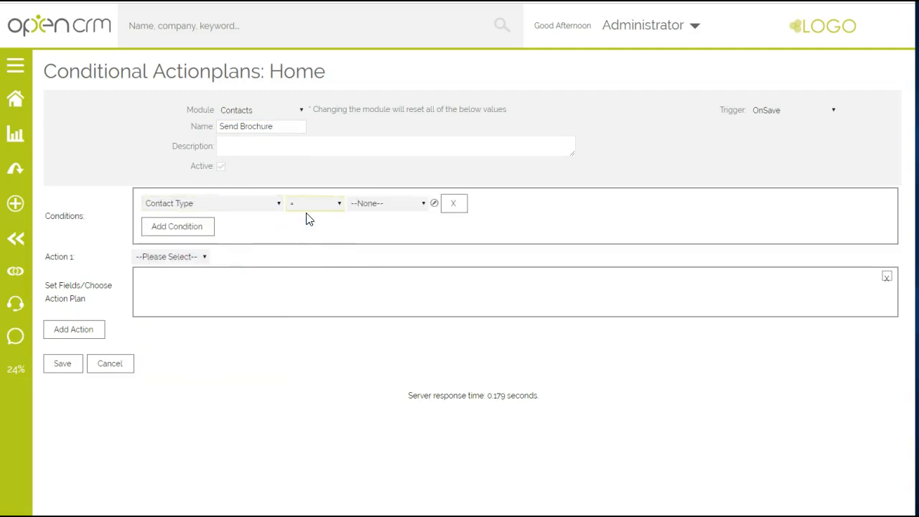
{"action": "left_click", "coordinate": [365, 203]}
{"action": "left_click", "coordinate": [371, 246]}
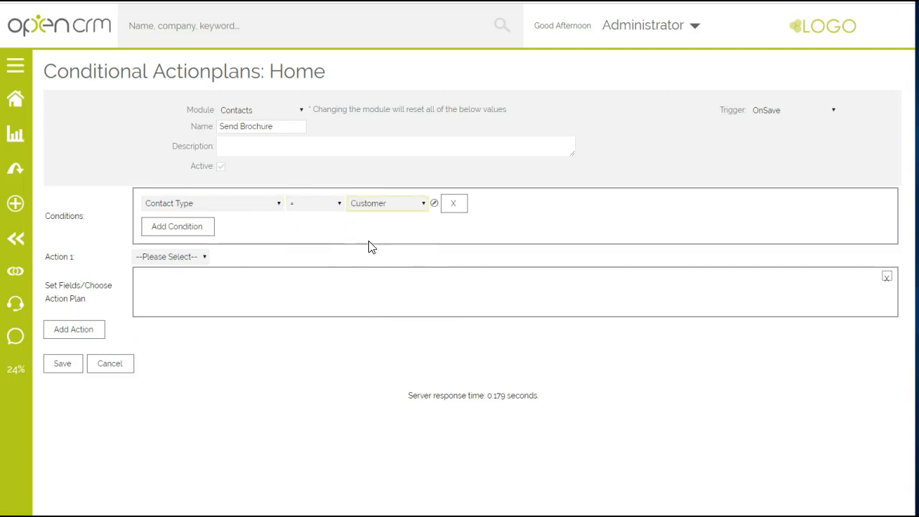
Step: Make Action 1 run the Brochures action plan with Run Once enabled, and save the conditional action plan
{"action": "left_click", "coordinate": [172, 257]}
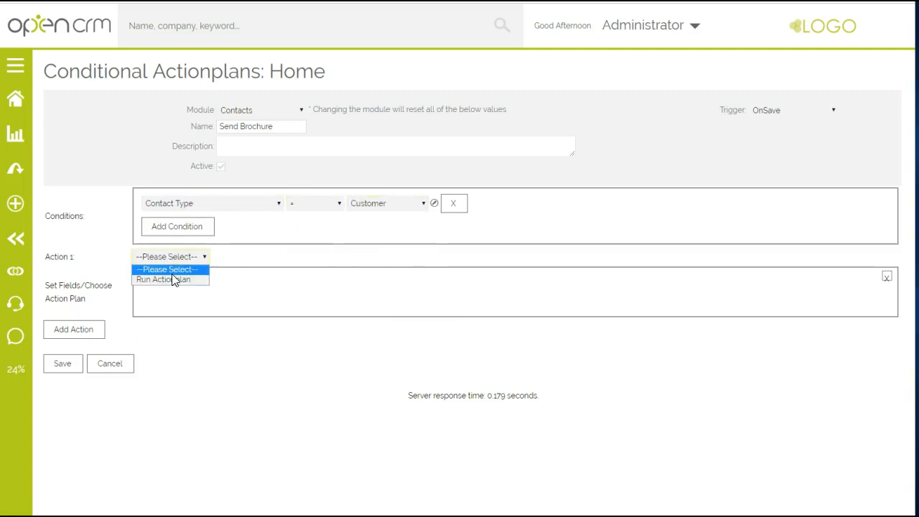
{"action": "left_click", "coordinate": [172, 279]}
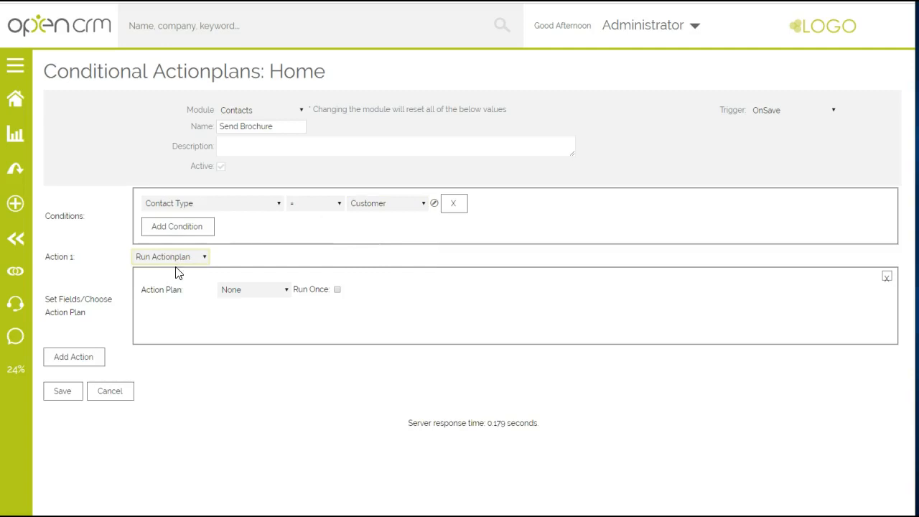
{"action": "left_click", "coordinate": [240, 292]}
{"action": "left_click", "coordinate": [239, 322]}
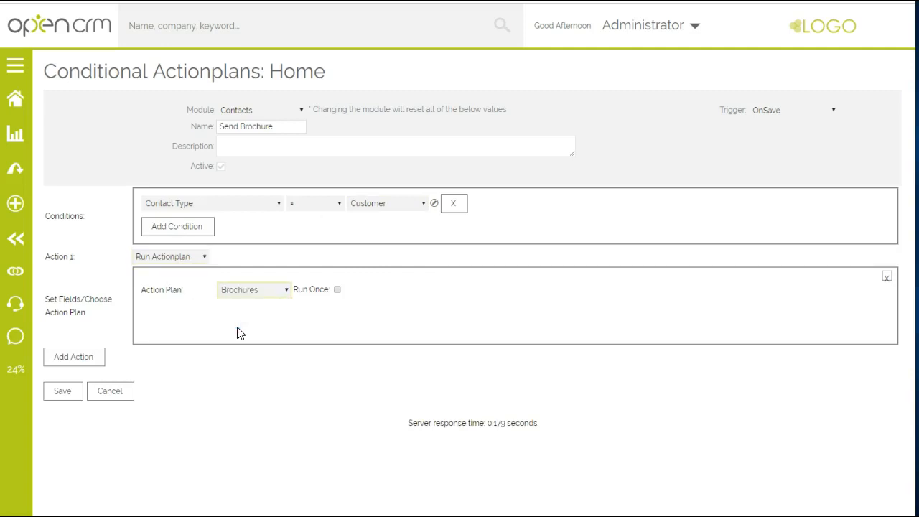
{"action": "left_click", "coordinate": [338, 290]}
{"action": "left_click", "coordinate": [73, 394]}
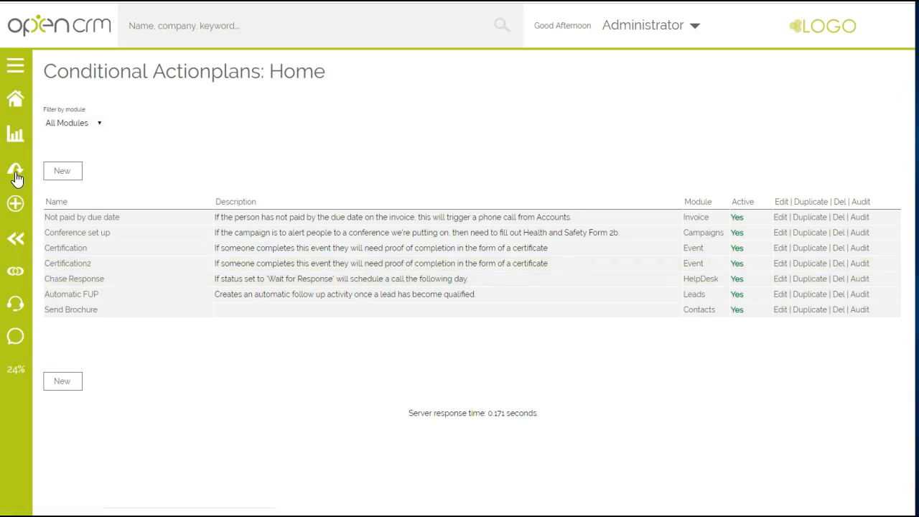
Step: Open the Sawyer Events Sales Director contact from the contacts list and review its details and related records
{"action": "left_click", "coordinate": [16, 174]}
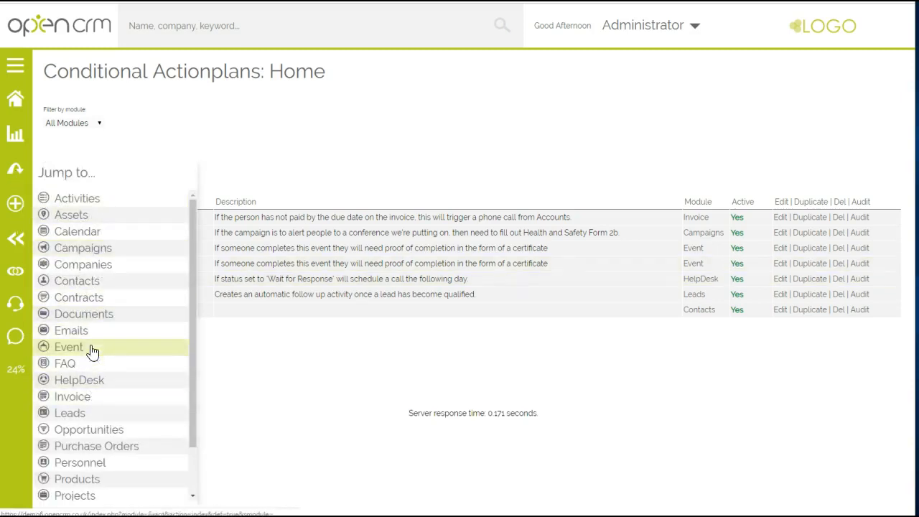
{"action": "left_click", "coordinate": [84, 281]}
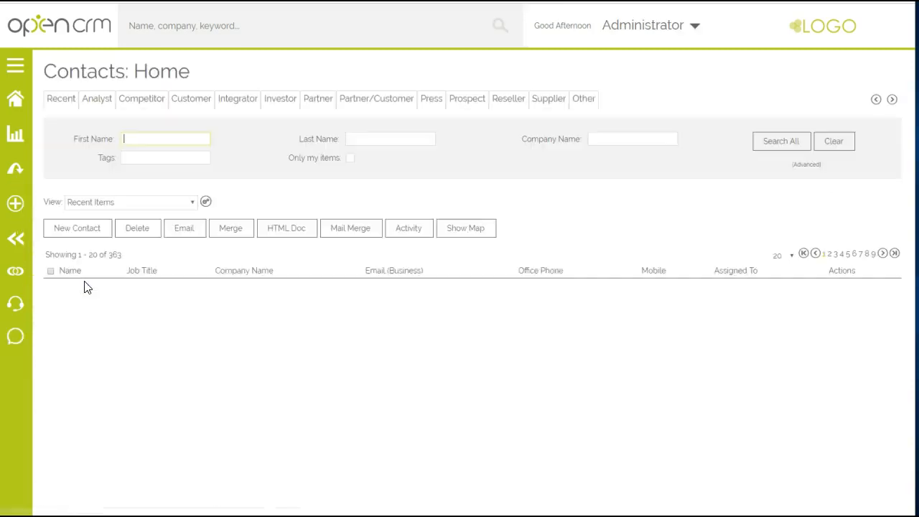
{"action": "scroll", "coordinate": [99, 387], "scroll_direction": "down", "scroll_amount": 3}
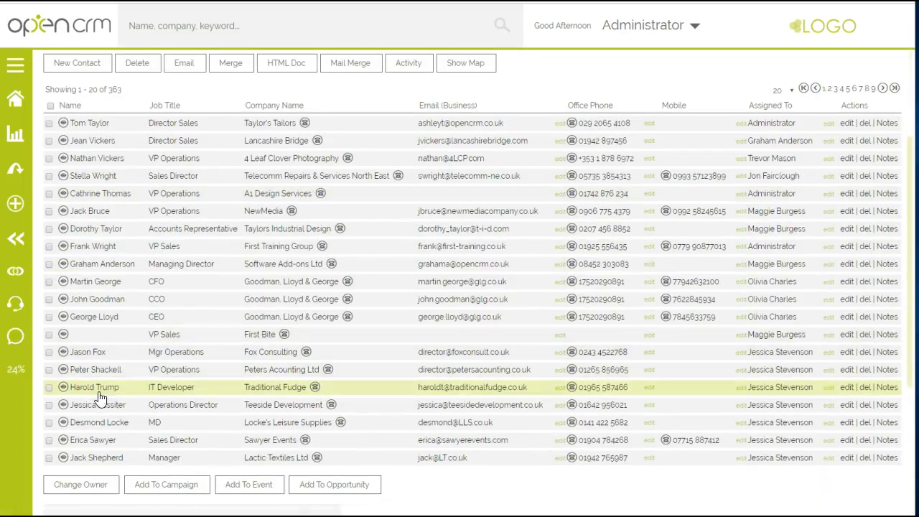
{"action": "left_click", "coordinate": [83, 439]}
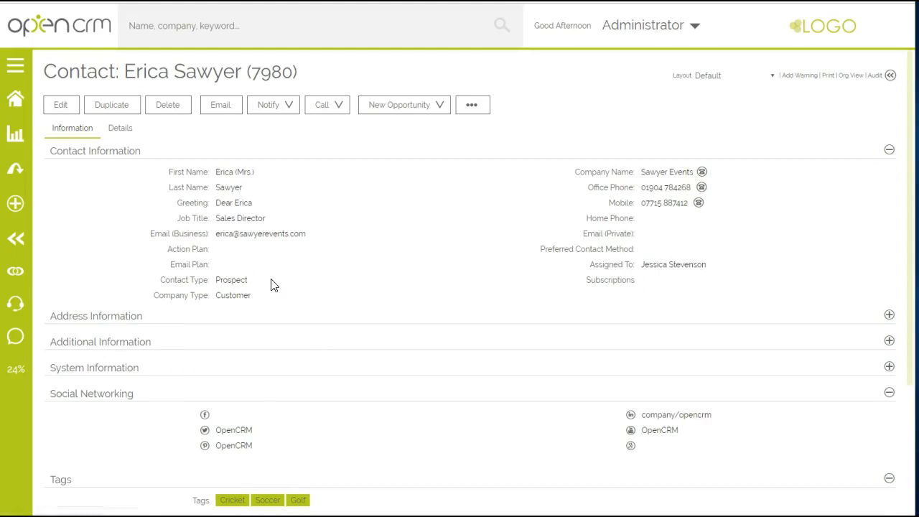
{"action": "scroll", "coordinate": [375, 288], "scroll_direction": "down", "scroll_amount": 3}
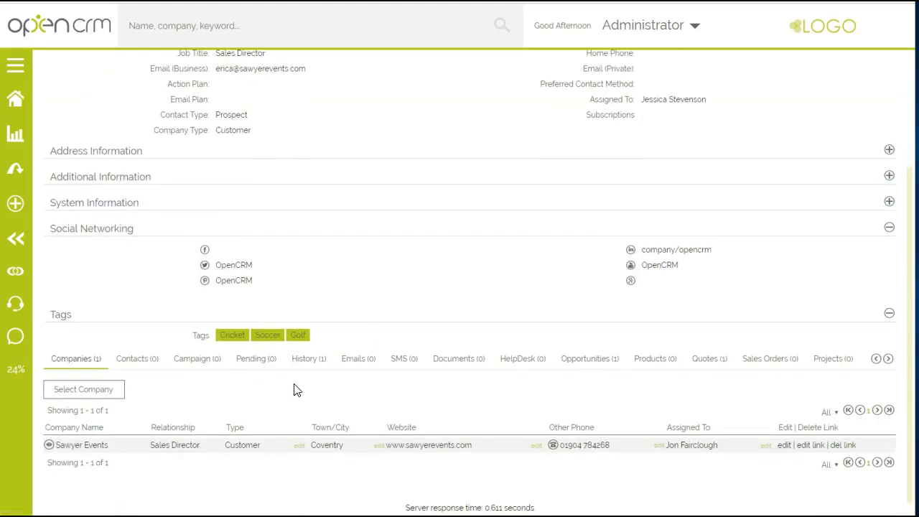
{"action": "scroll", "coordinate": [293, 389], "scroll_direction": "up", "scroll_amount": 3}
Step: Change the Sawyer Events contact's Contact Type to Customer and save the record
{"action": "left_click", "coordinate": [64, 107]}
{"action": "left_click", "coordinate": [236, 293]}
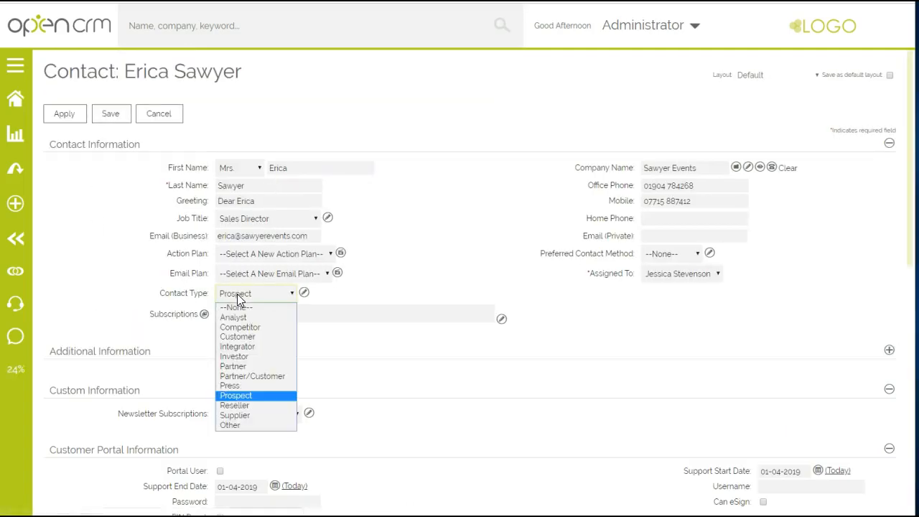
{"action": "left_click", "coordinate": [237, 336]}
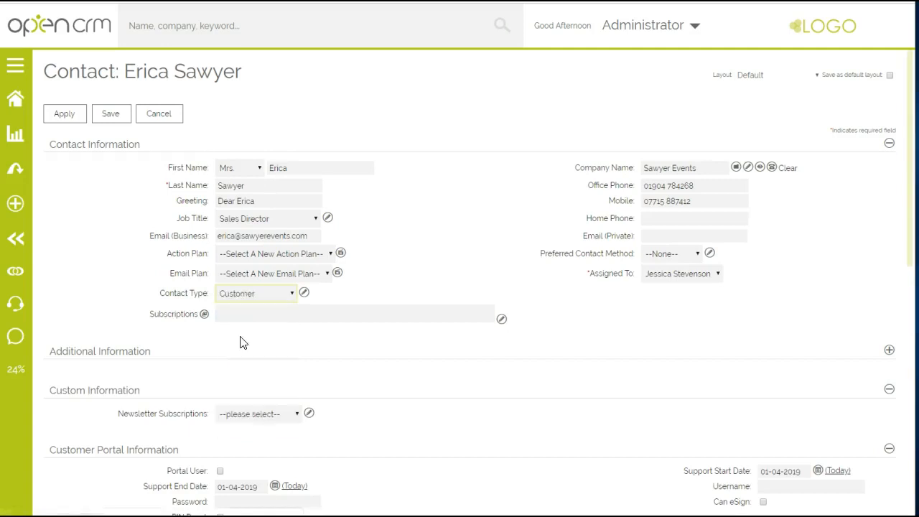
{"action": "left_click", "coordinate": [108, 115]}
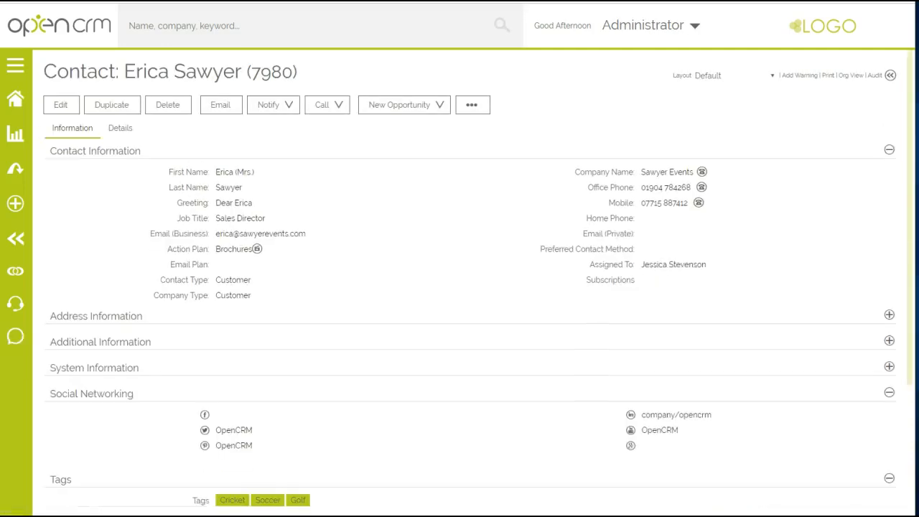
Step: Show the Sawyer Events contact's pending activities and check its Action Plan field
{"action": "scroll", "coordinate": [470, 281], "scroll_direction": "down", "scroll_amount": 3}
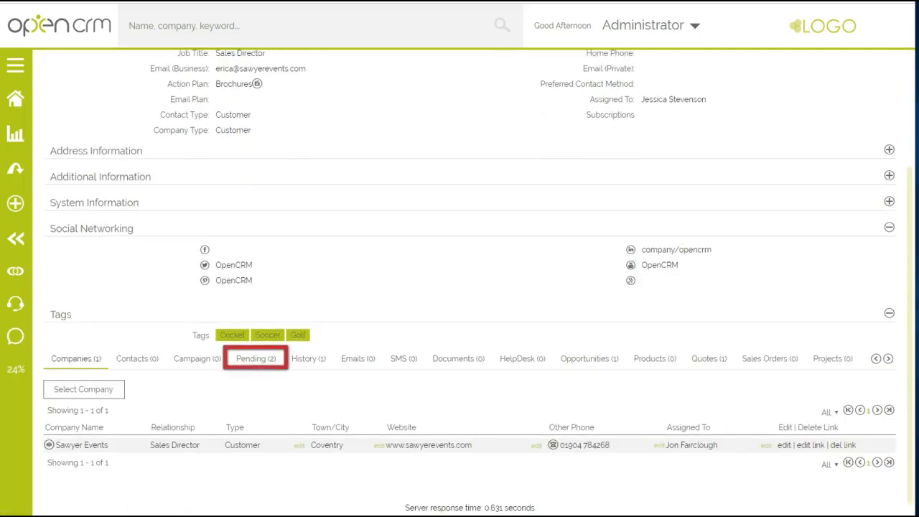
{"action": "left_click", "coordinate": [255, 358]}
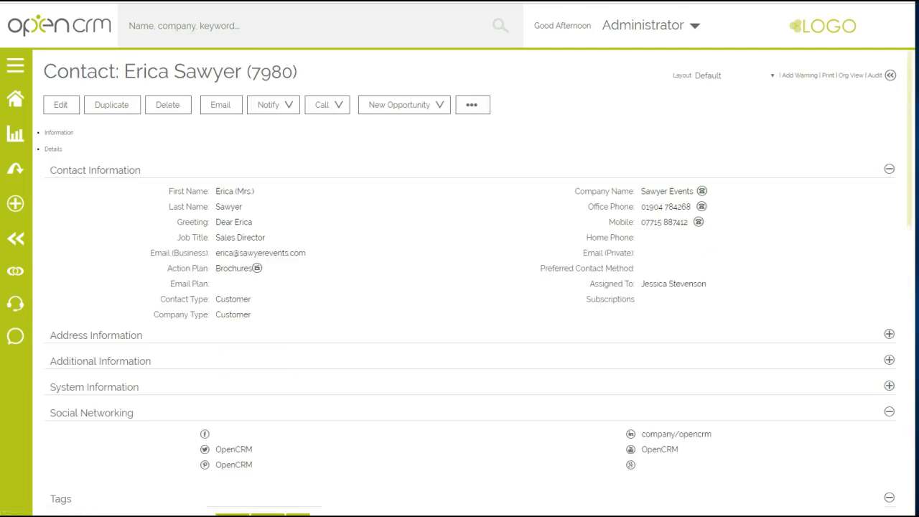
{"action": "scroll", "coordinate": [470, 282], "scroll_direction": "up", "scroll_amount": 3}
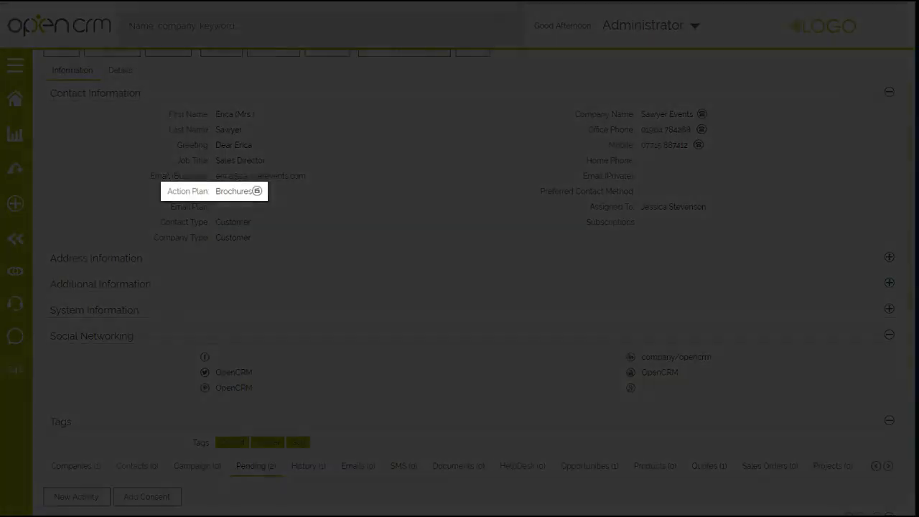
{"action": "scroll", "coordinate": [470, 281], "scroll_direction": "up", "scroll_amount": 1}
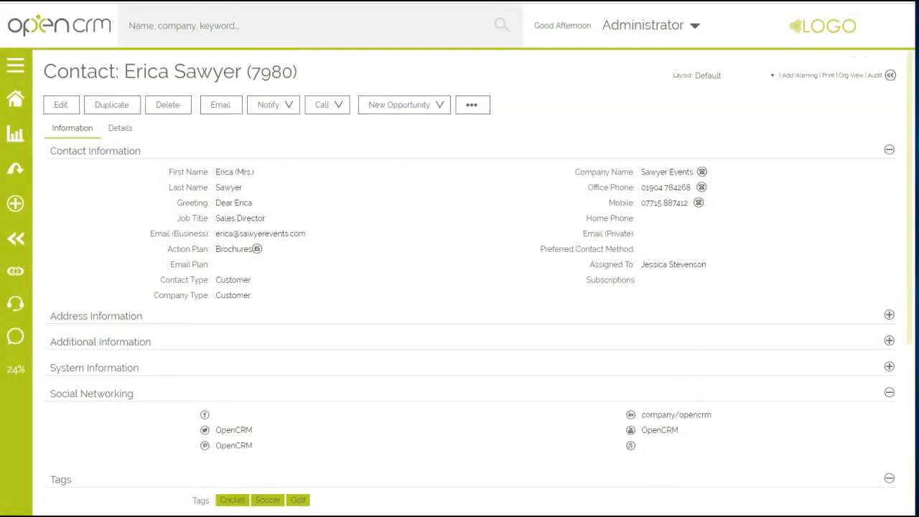